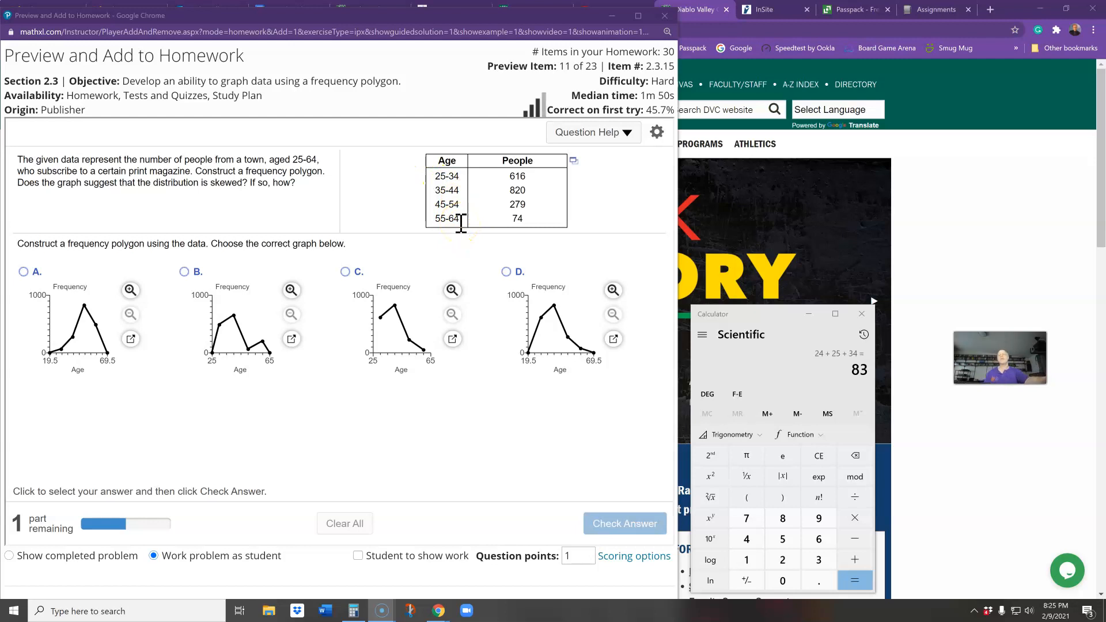
Open the age and people table in StatCrunch and fit its window beside the homework question, above the calculator.
left_click(574, 162)
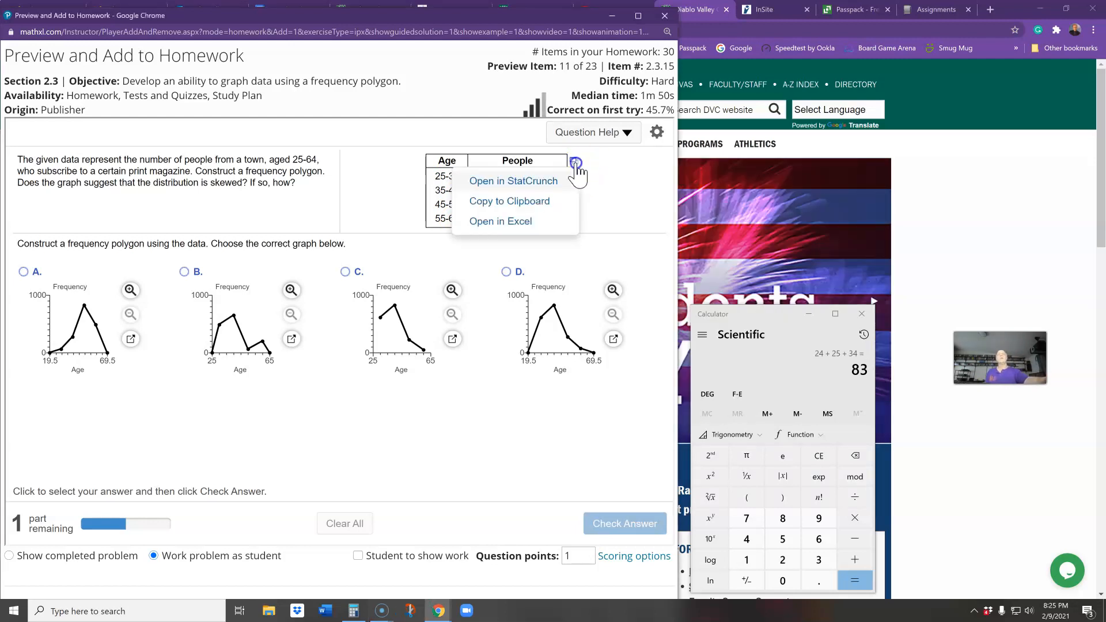
left_click(531, 182)
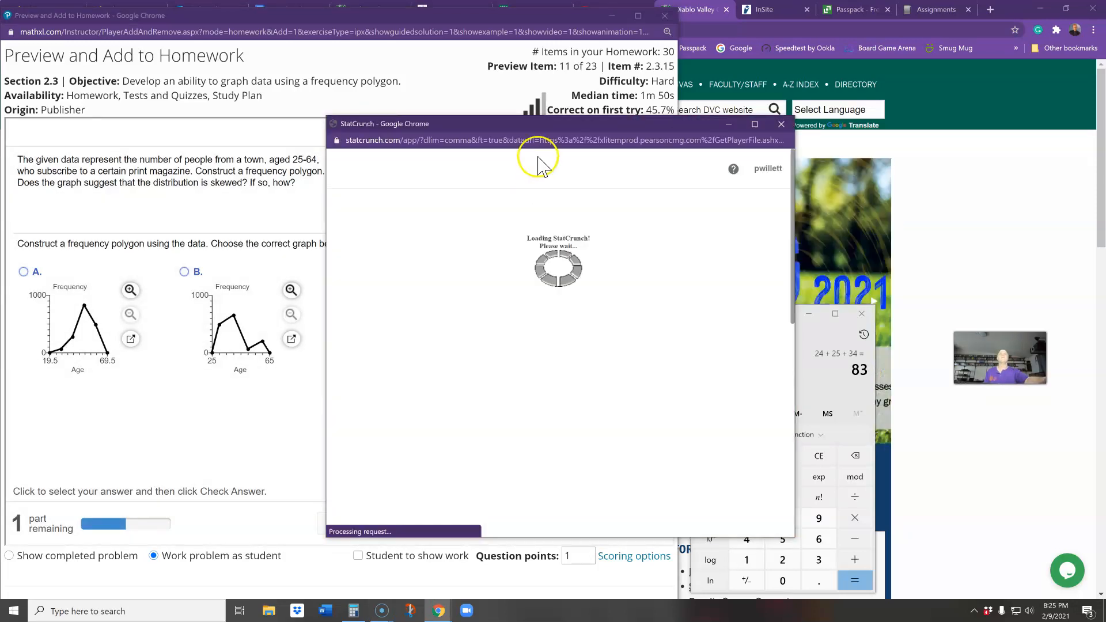
left_click_drag(548, 123, 847, 19)
left_click(637, 95)
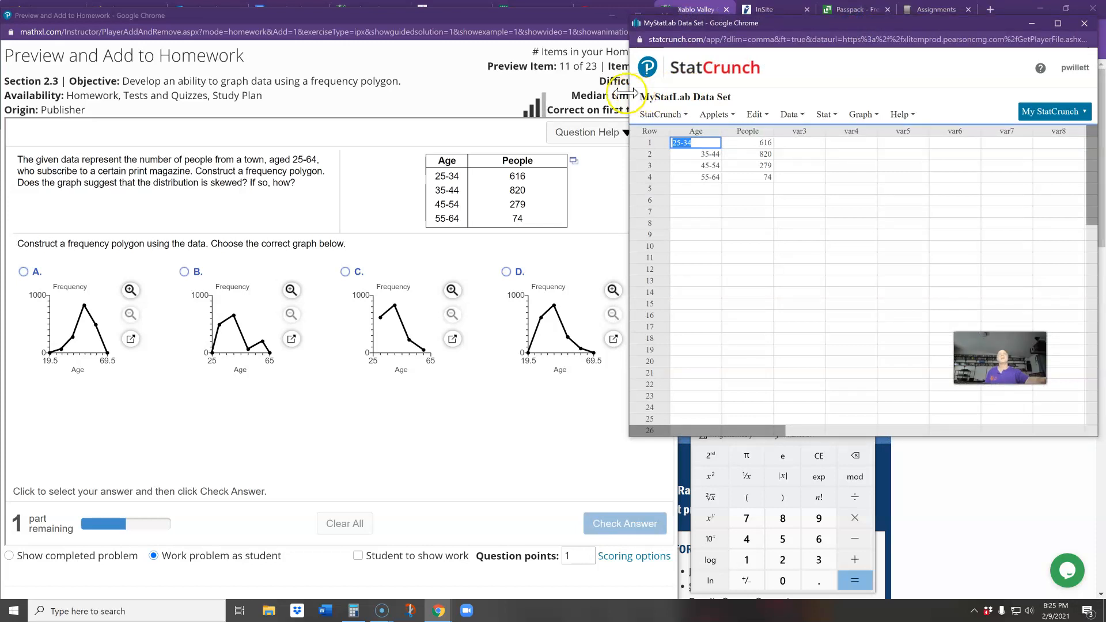
left_click_drag(627, 92, 676, 86)
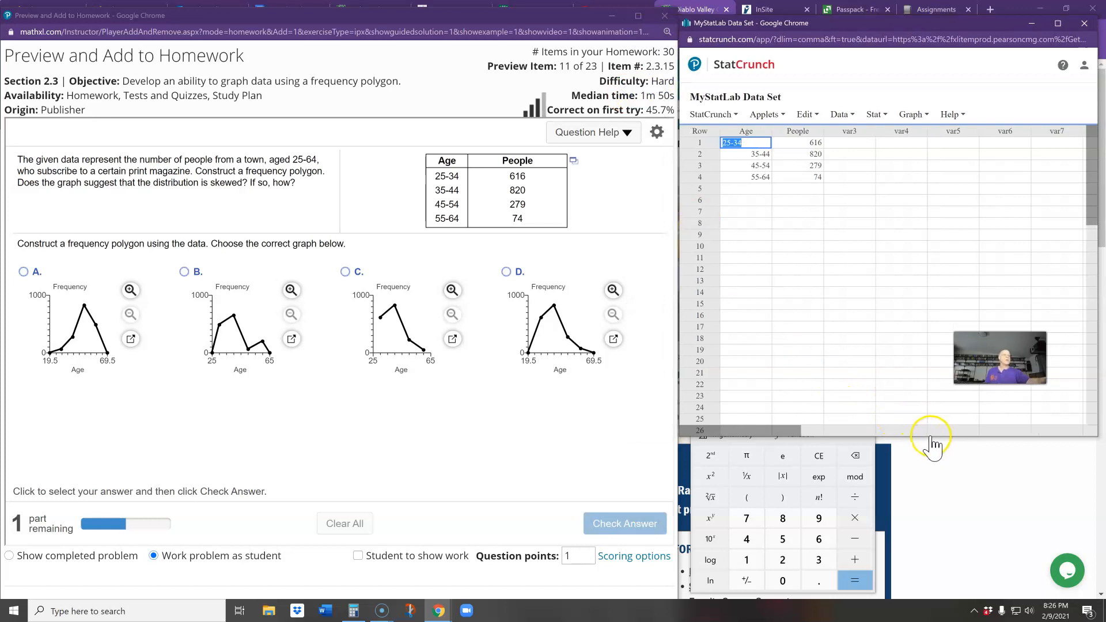
left_click_drag(930, 437, 890, 301)
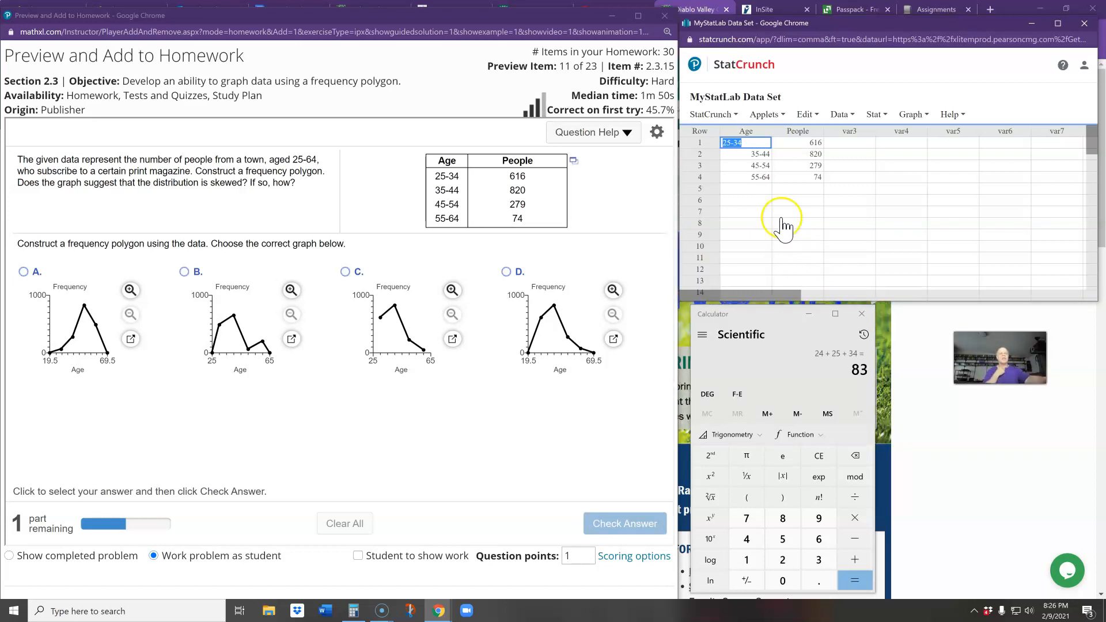
Calculate the midpoint of the 25-34 age class by adding 25 and 34 and dividing the sum by 2.
left_click(759, 143)
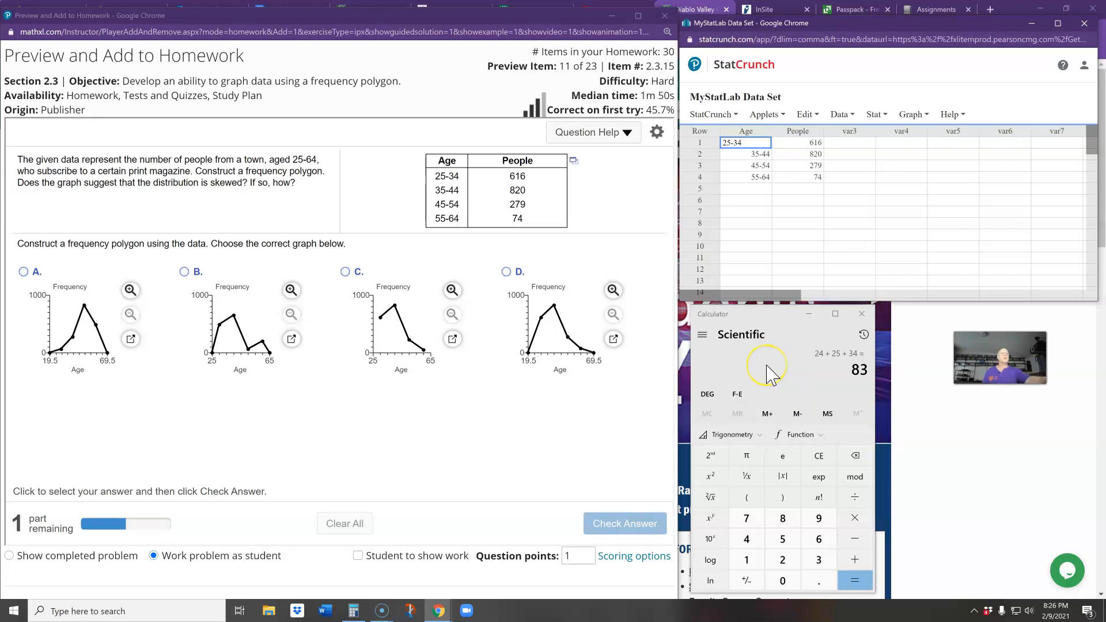
left_click(782, 560)
left_click(783, 542)
left_click(853, 562)
left_click(818, 560)
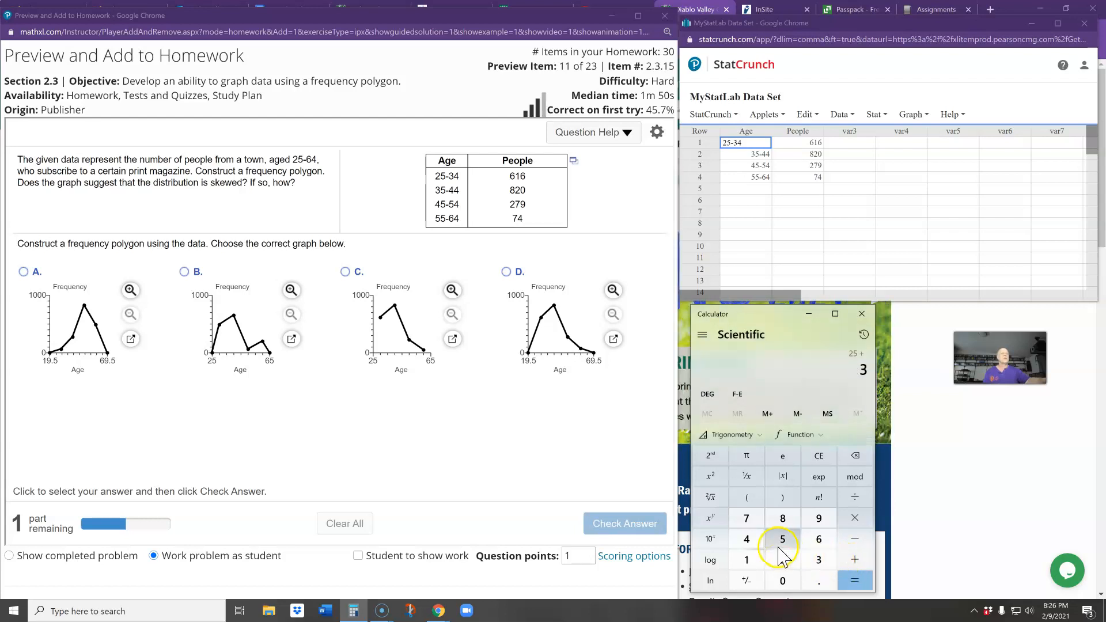
left_click(755, 542)
left_click(854, 581)
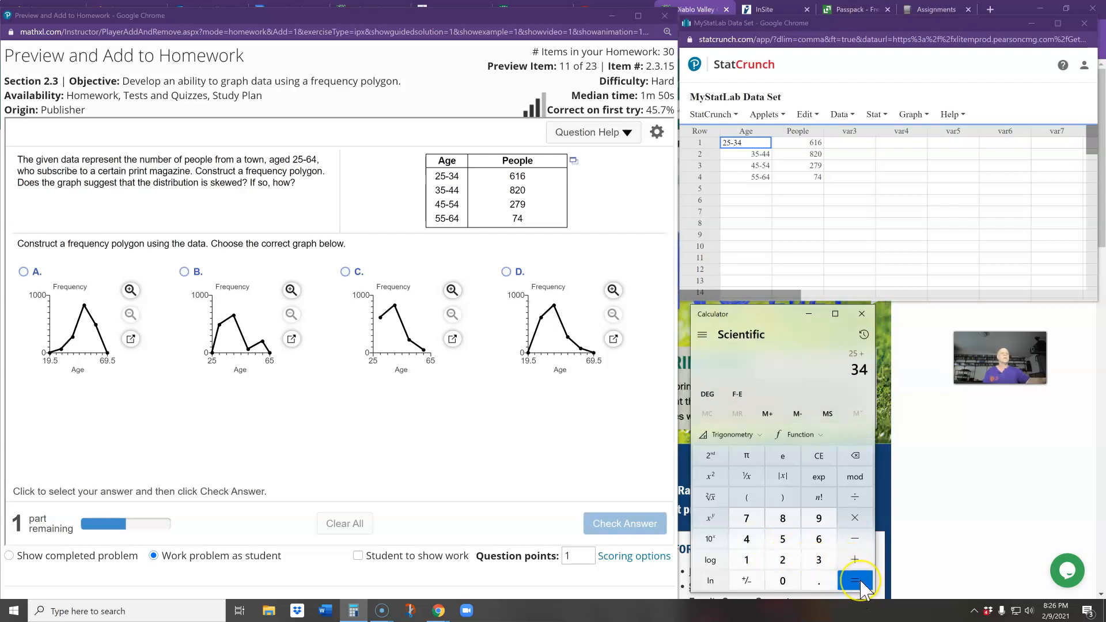
left_click(855, 496)
left_click(790, 564)
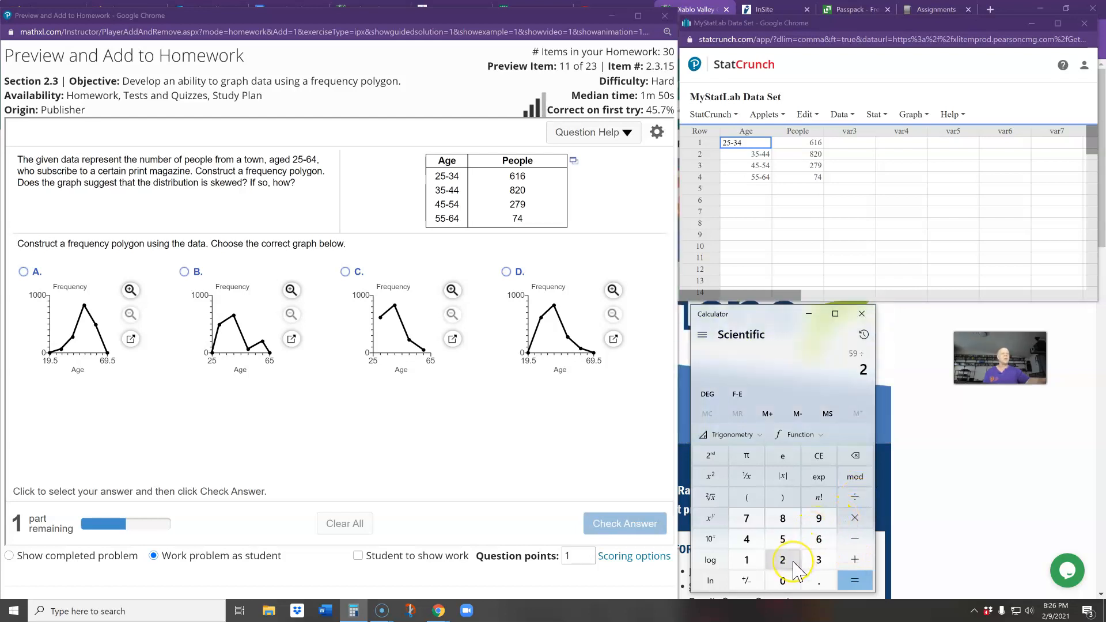
left_click(861, 583)
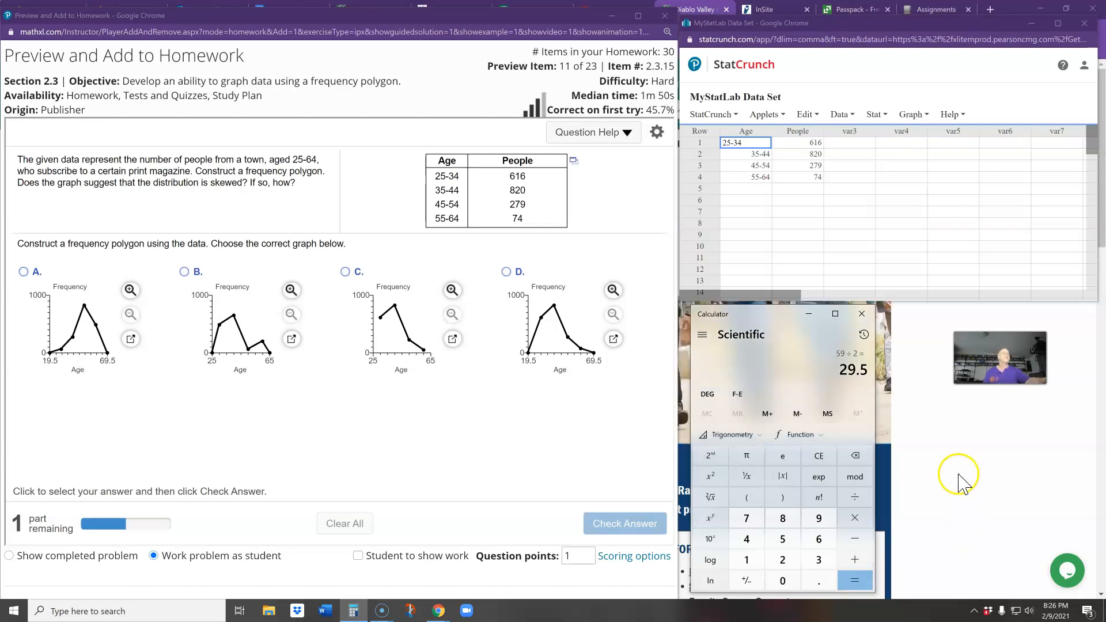
Replace the four age classes in the Age column with the midpoints 29.5, 39.5, 49.5 and 59.5.
left_click(755, 142)
left_click_drag(754, 142, 713, 139)
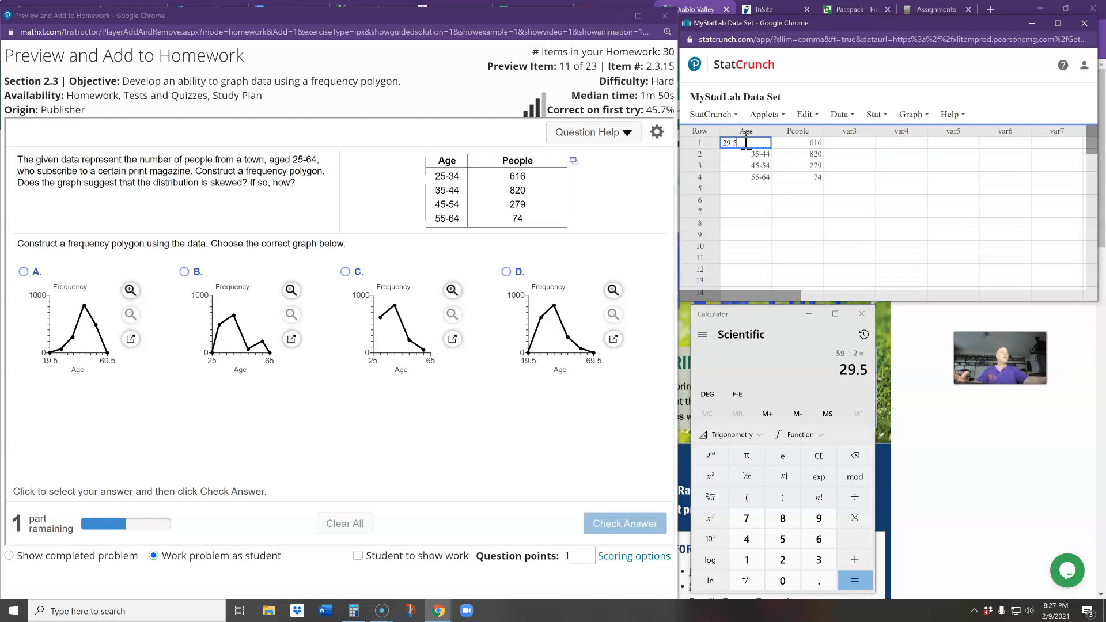
left_click(759, 183)
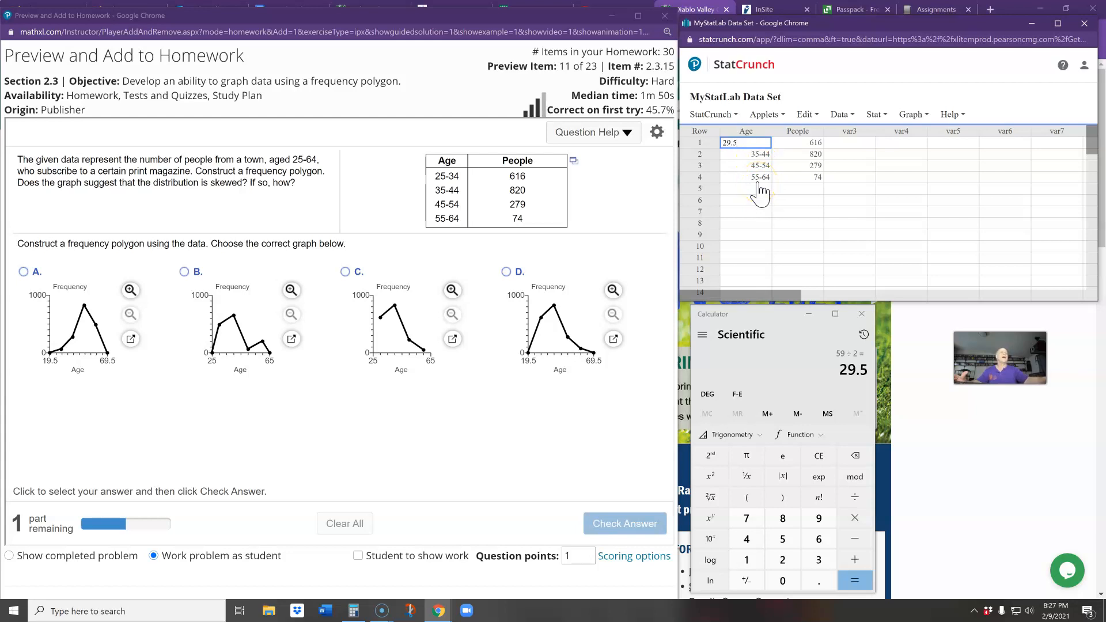
left_click(746, 155)
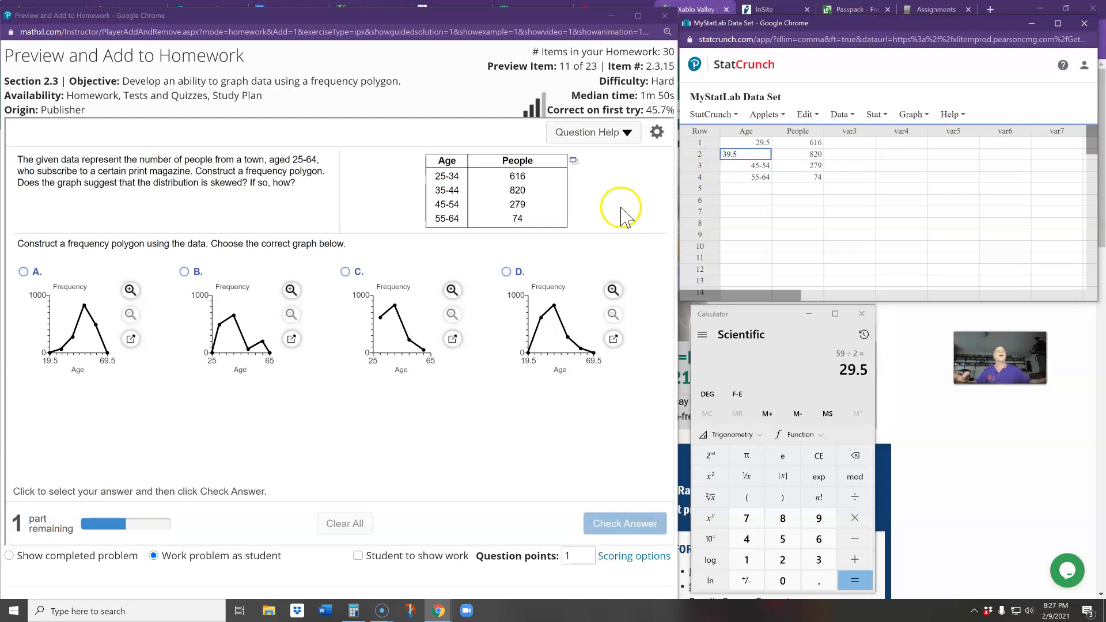
left_click(726, 167)
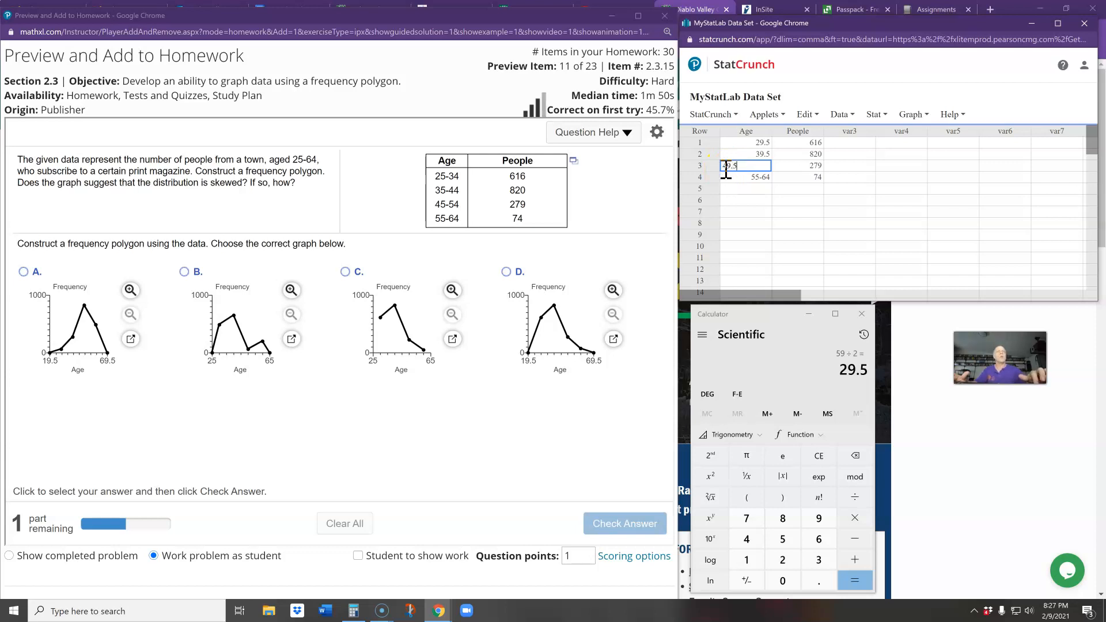
left_click(738, 177)
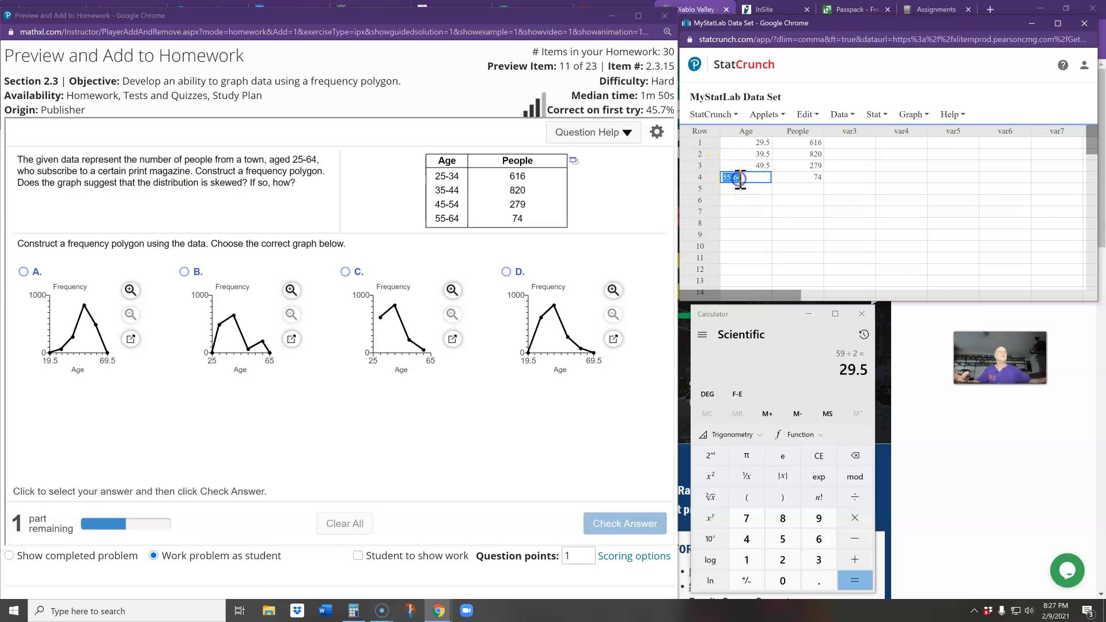
type("59.5")
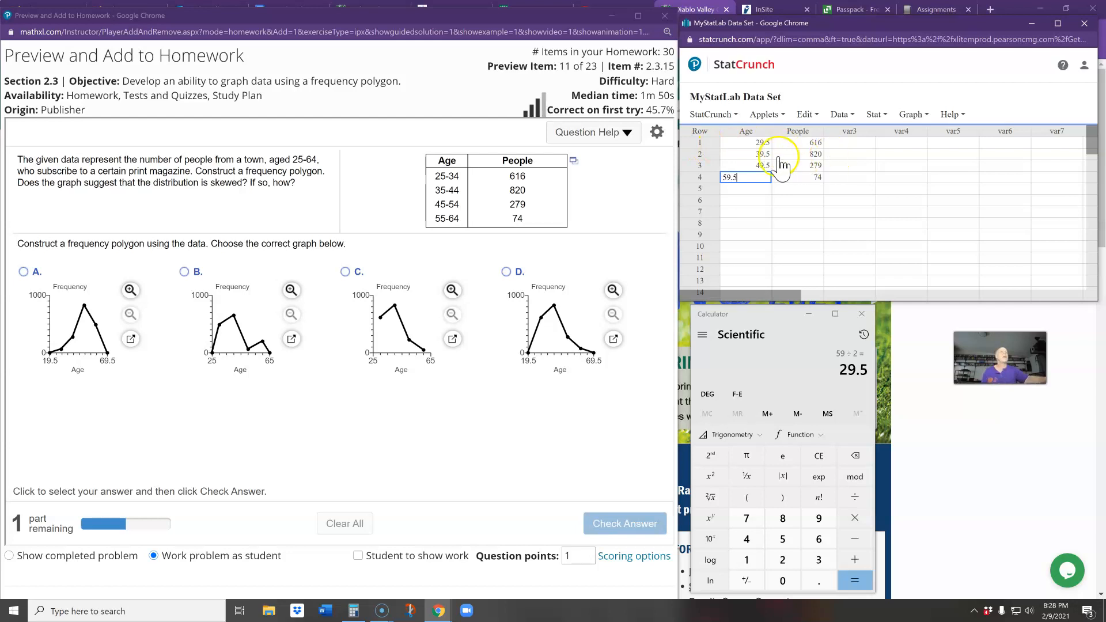
Insert a row above the first data row and enter Age 19.5 with People 0.
left_click(714, 143)
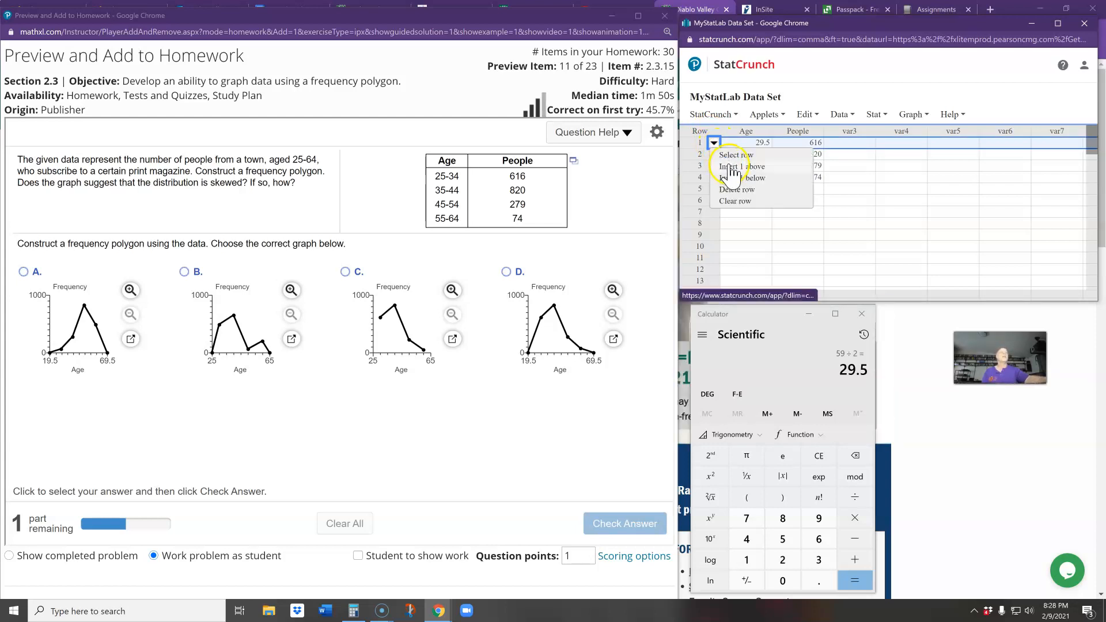
left_click(732, 168)
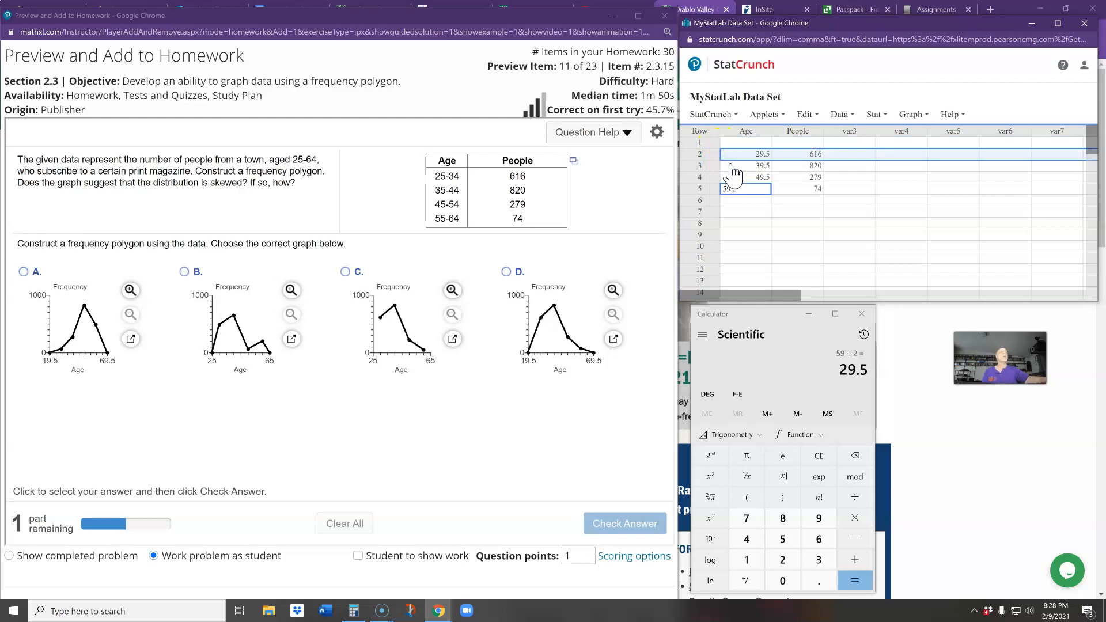
left_click(758, 142)
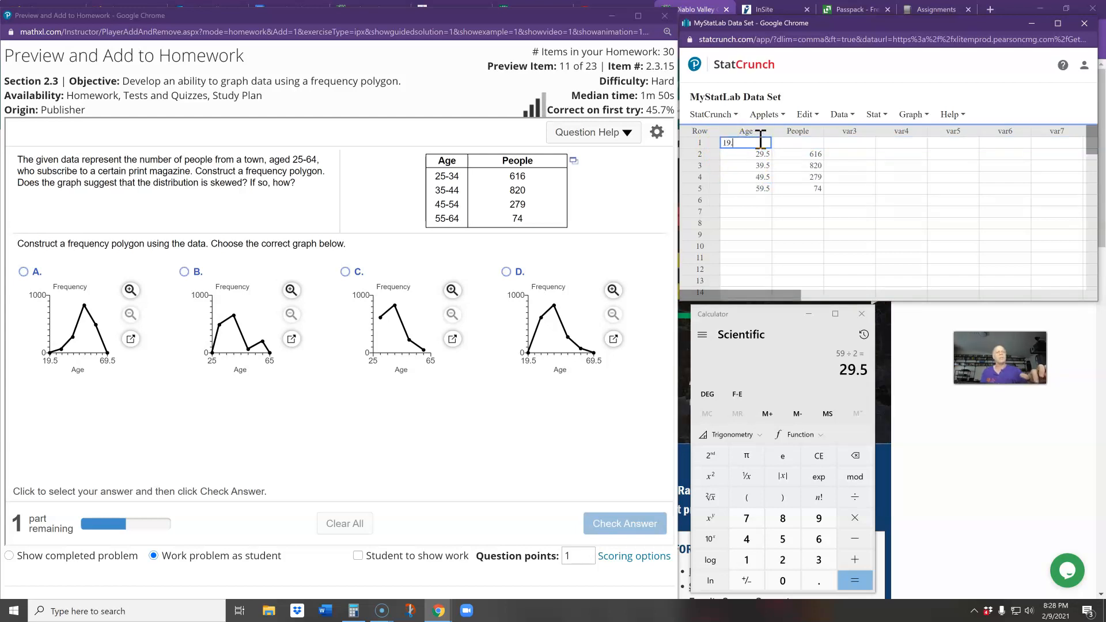
left_click(808, 143)
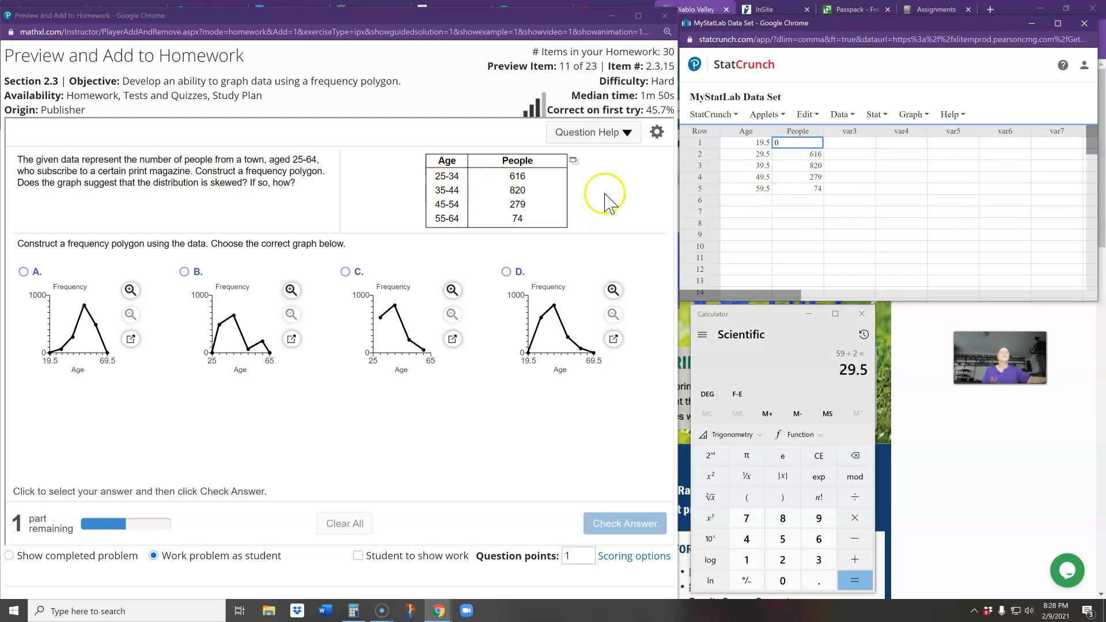
Add a closing entry in row 6 with Age 69.5 and People 0.
left_click(744, 202)
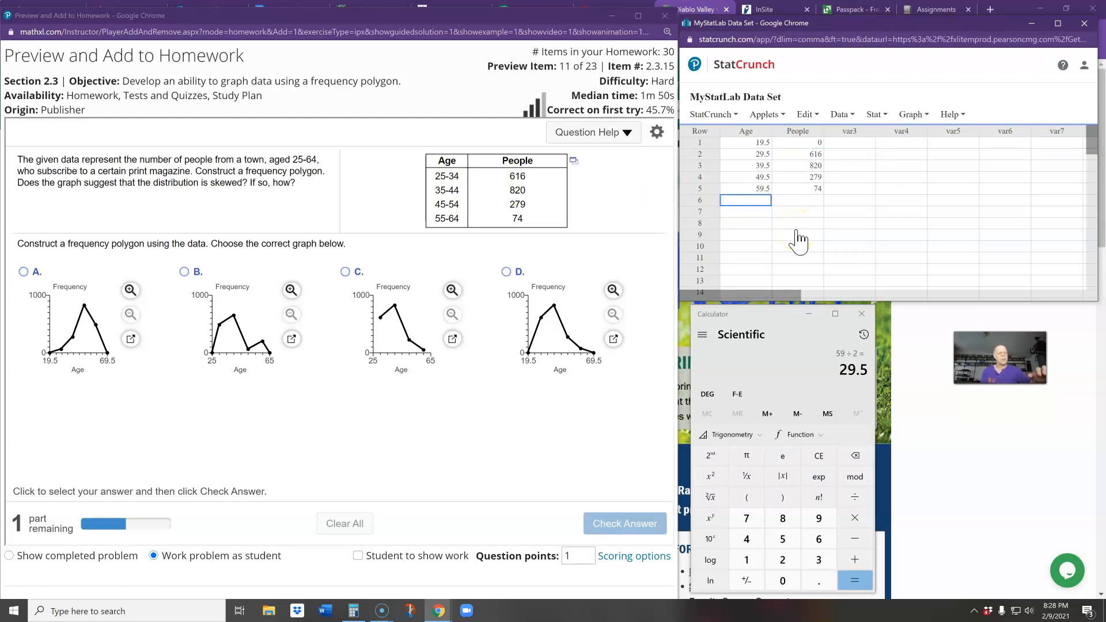
type("69.5")
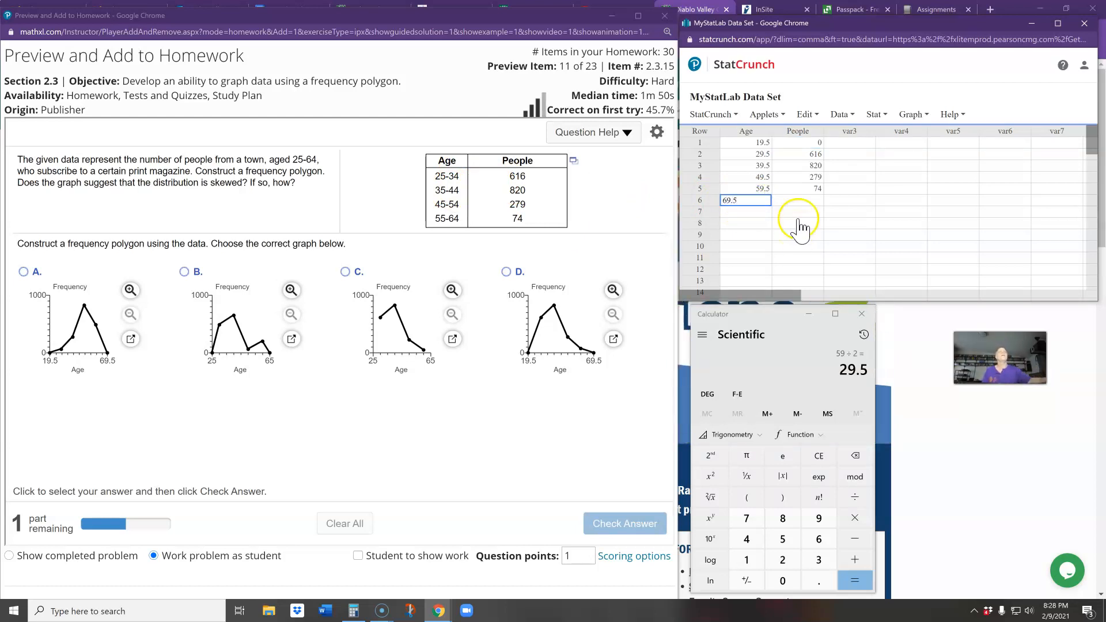
left_click(808, 199)
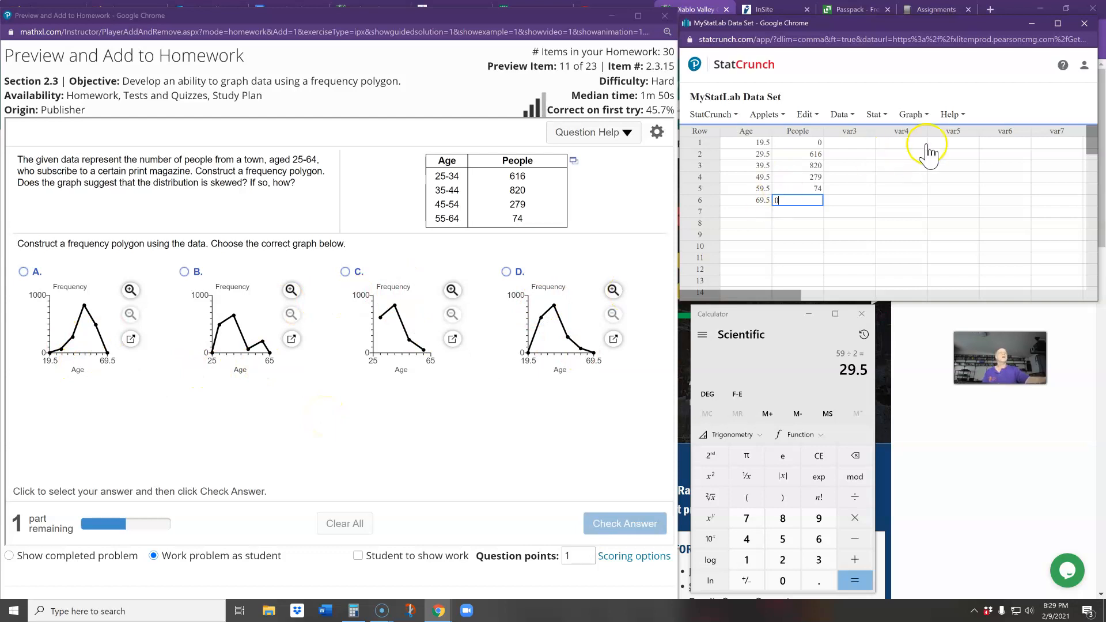
Start a column chart of the People data with Age as the row labels.
left_click(909, 114)
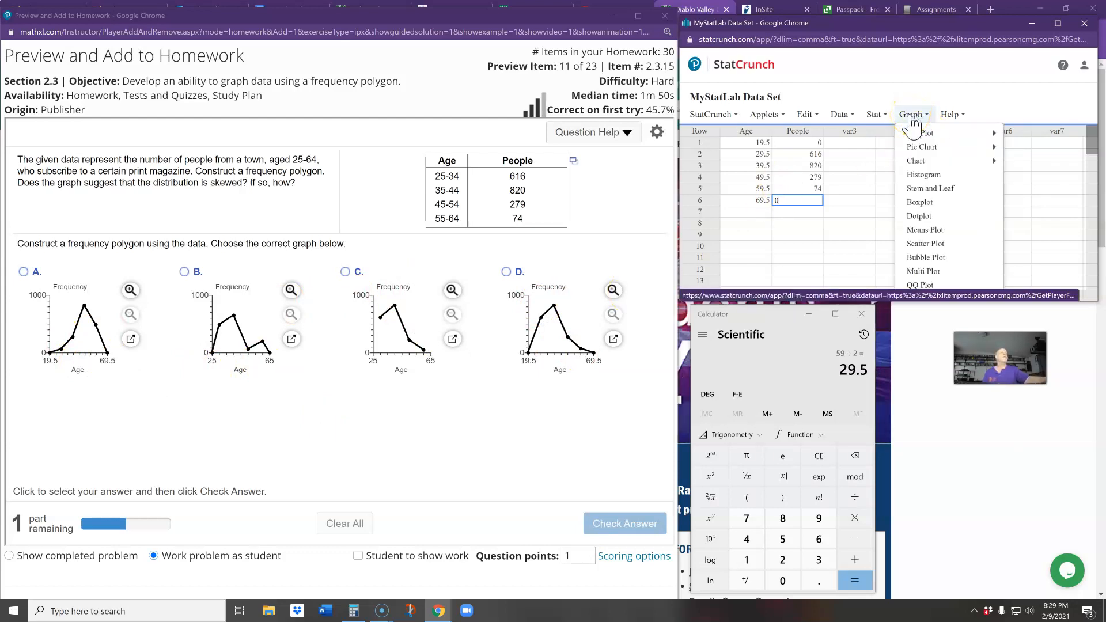
left_click(921, 162)
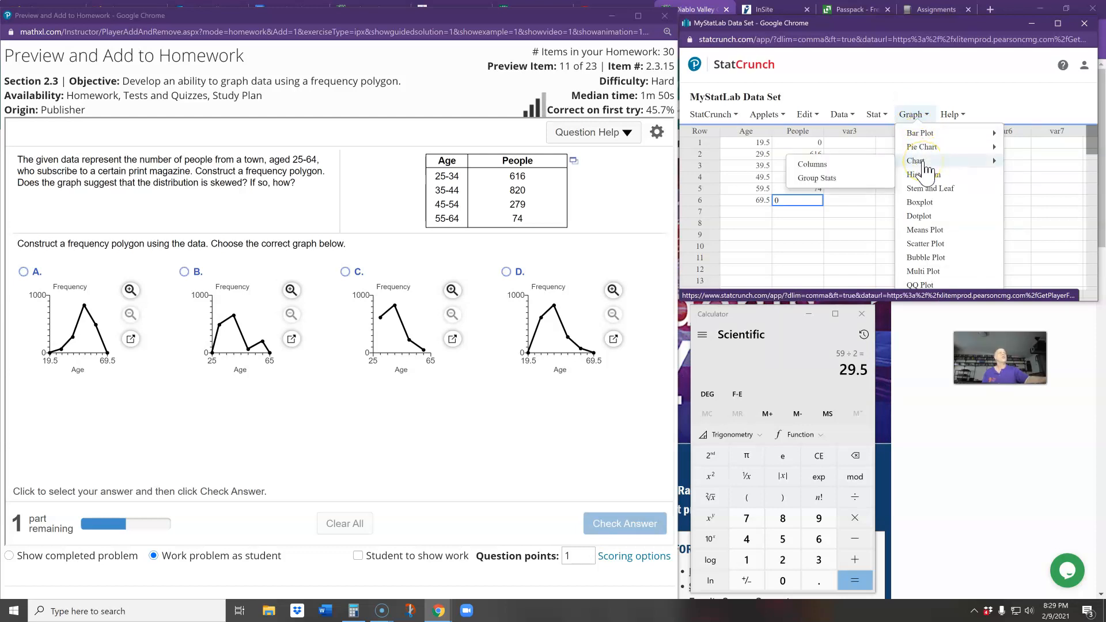
left_click(858, 165)
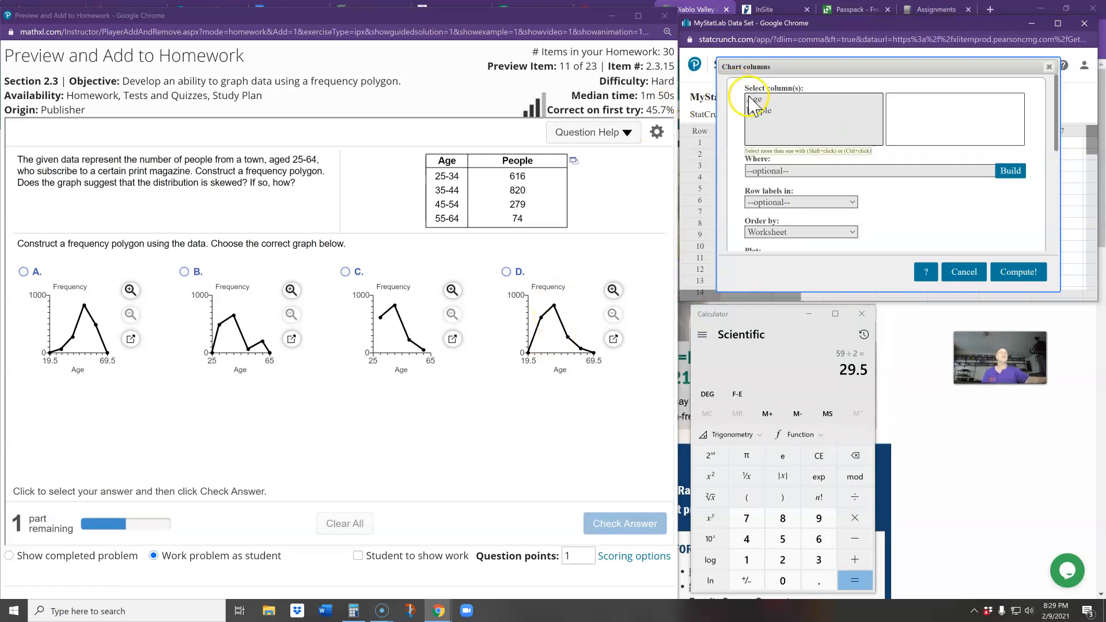
left_click(764, 111)
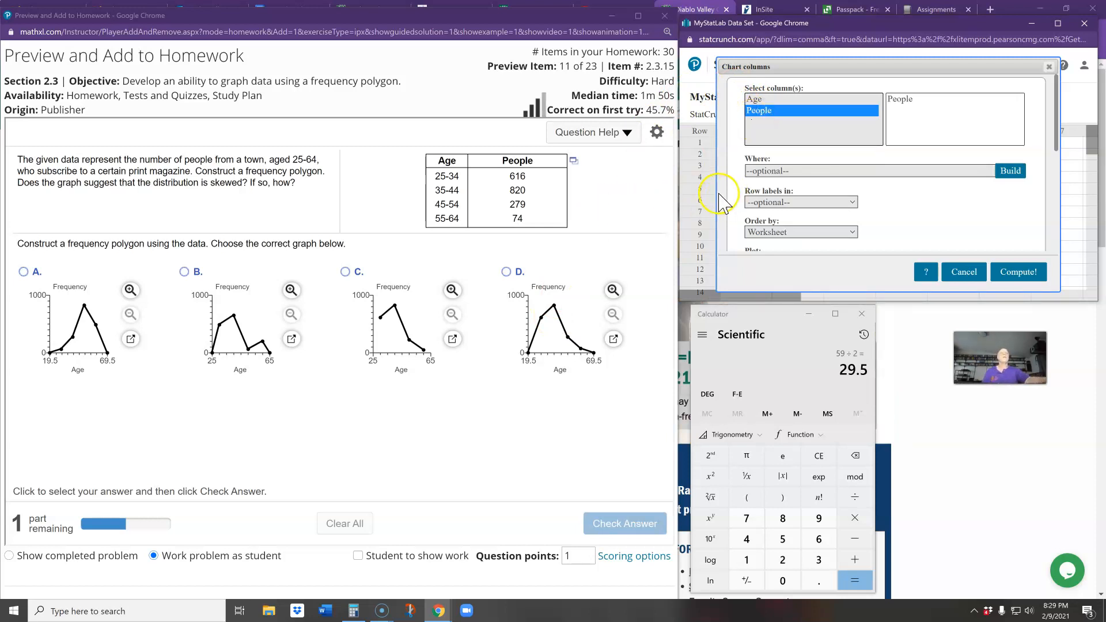
left_click(455, 254)
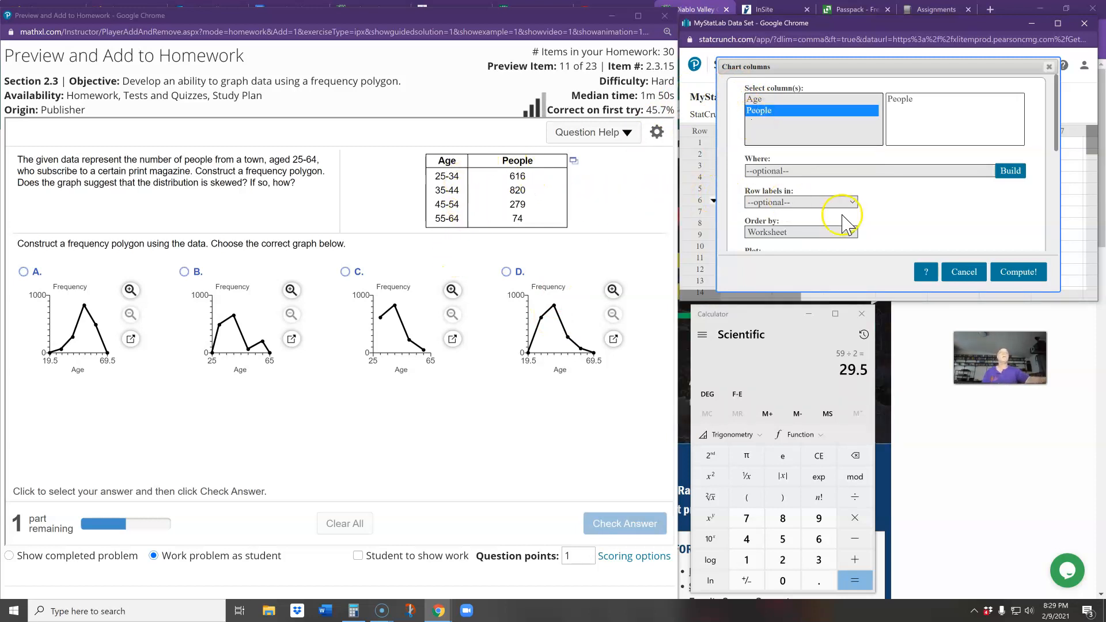
left_click(812, 201)
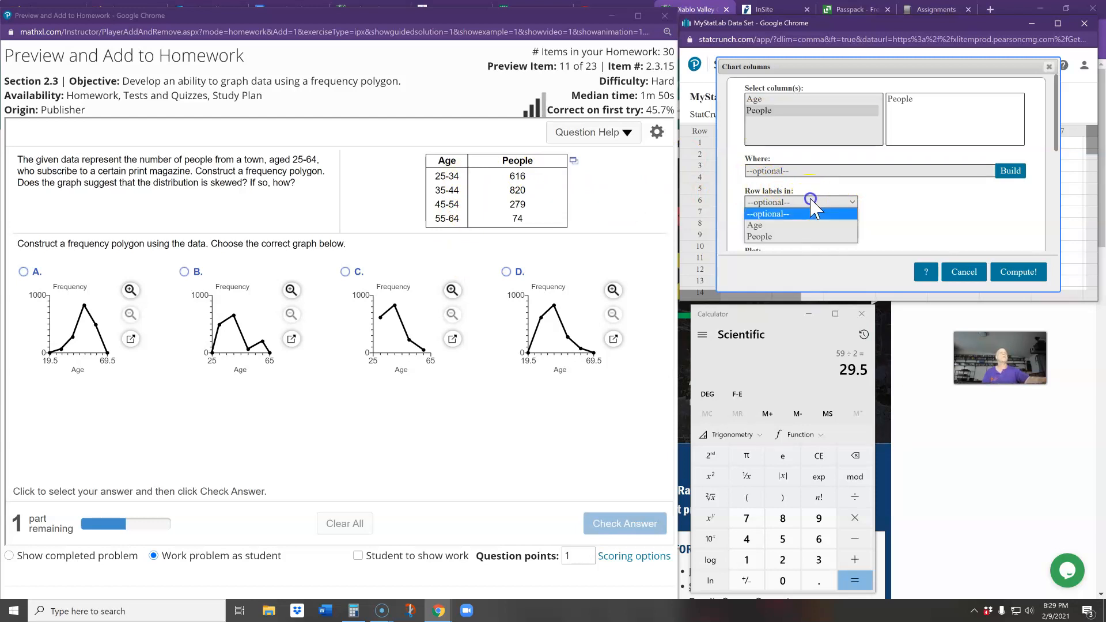
left_click(775, 225)
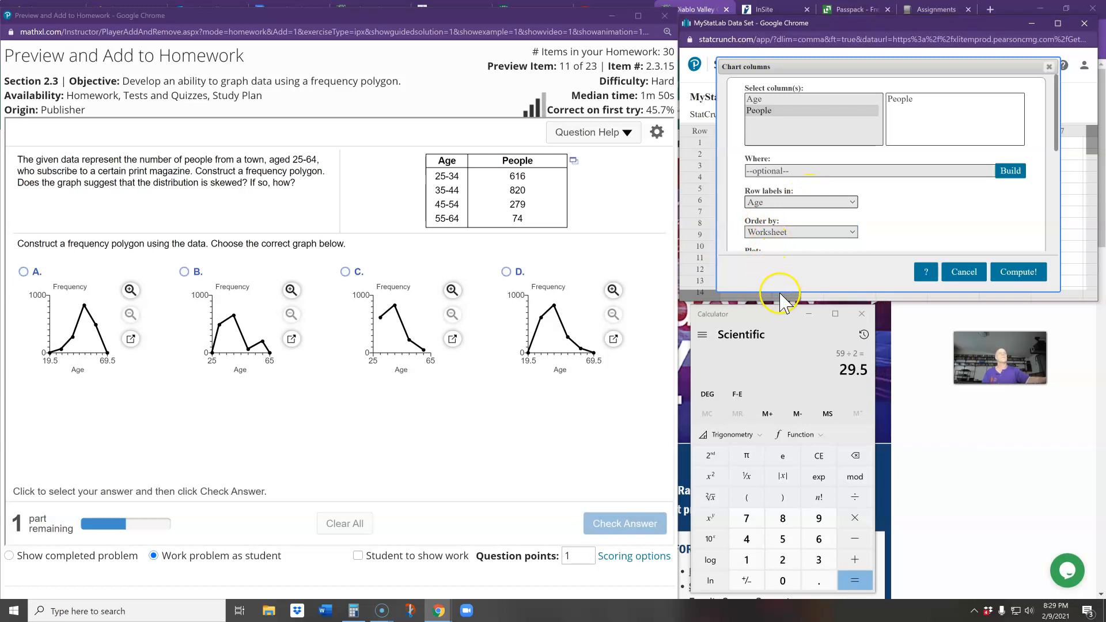
Enlarge the StatCrunch window and the chart columns dialog downward to expose the plot type and graph property settings.
left_click_drag(780, 295, 789, 359)
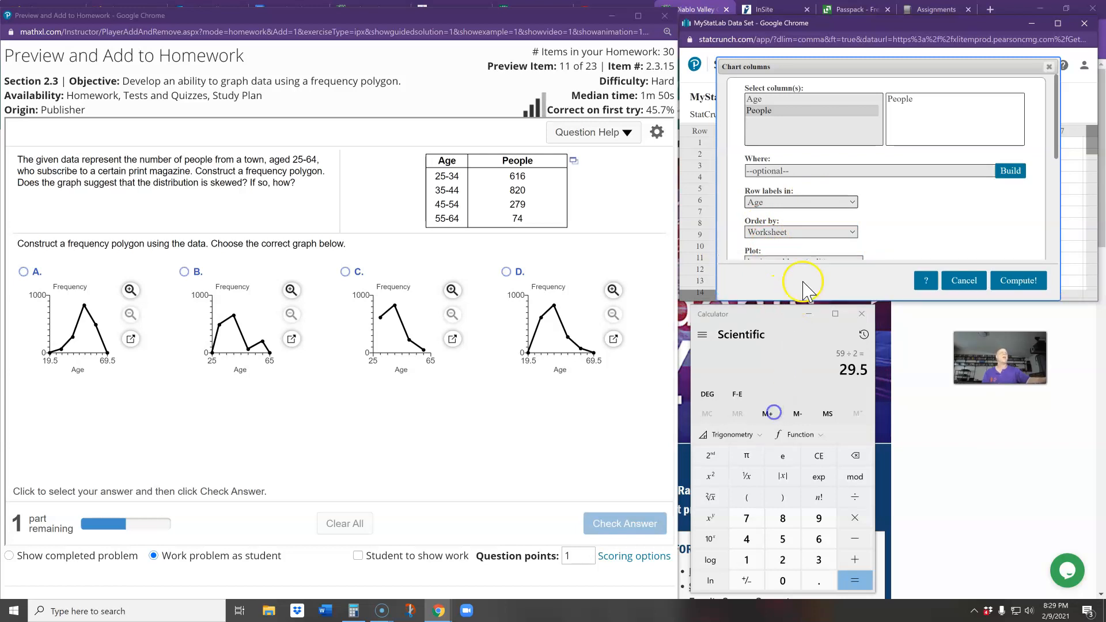
left_click_drag(826, 68, 821, 48)
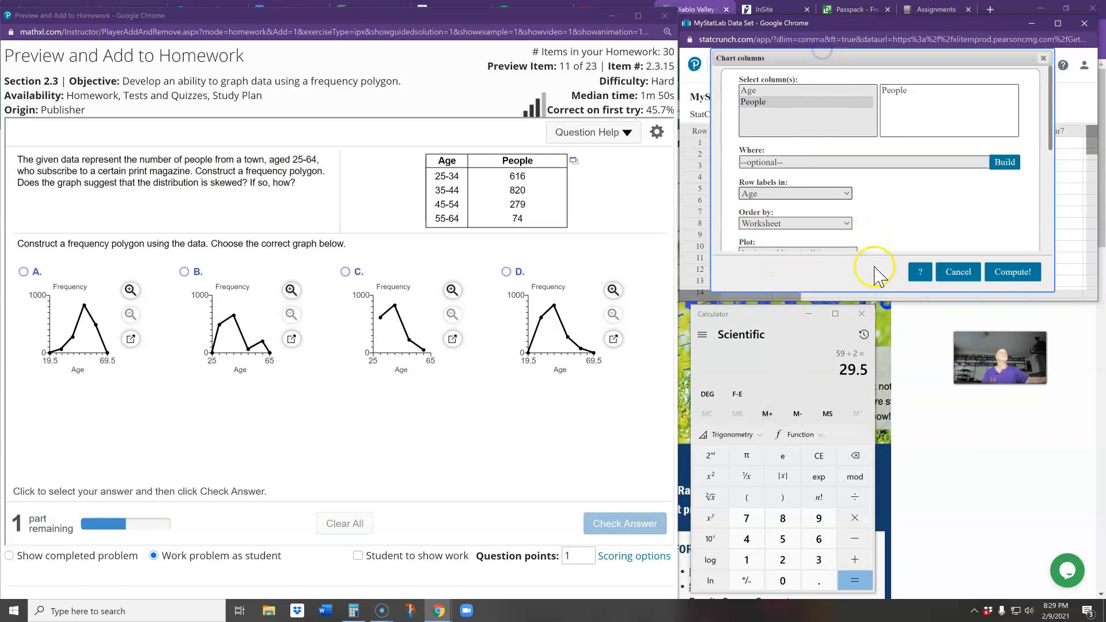
left_click_drag(1074, 301, 1063, 436)
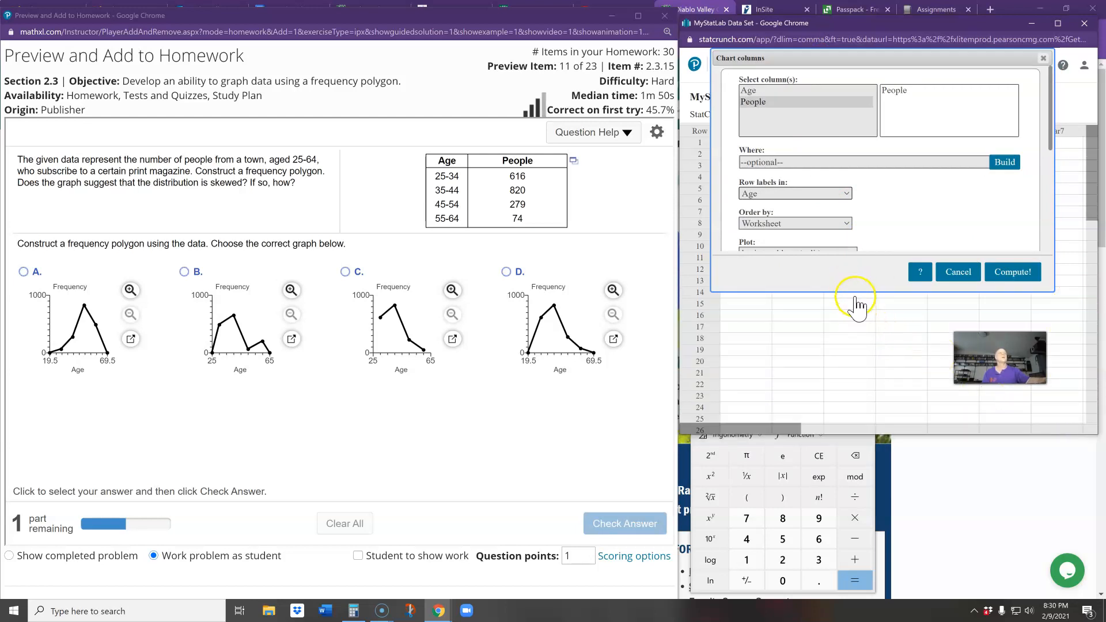
left_click_drag(855, 293, 866, 415)
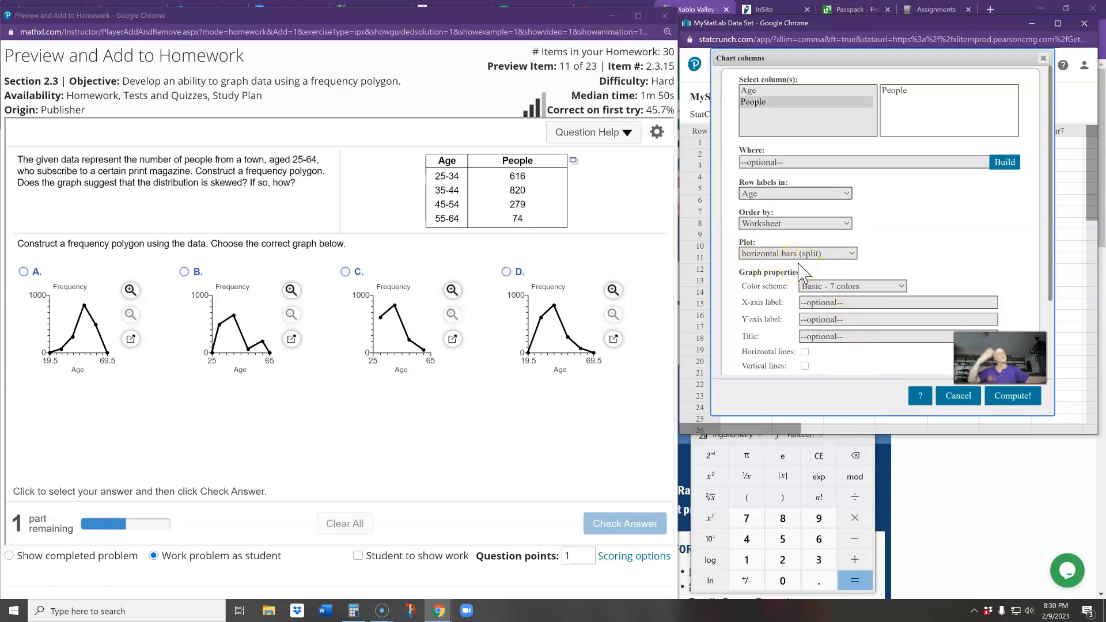
Set the plot type to points with connected lines and compute the chart.
left_click(852, 255)
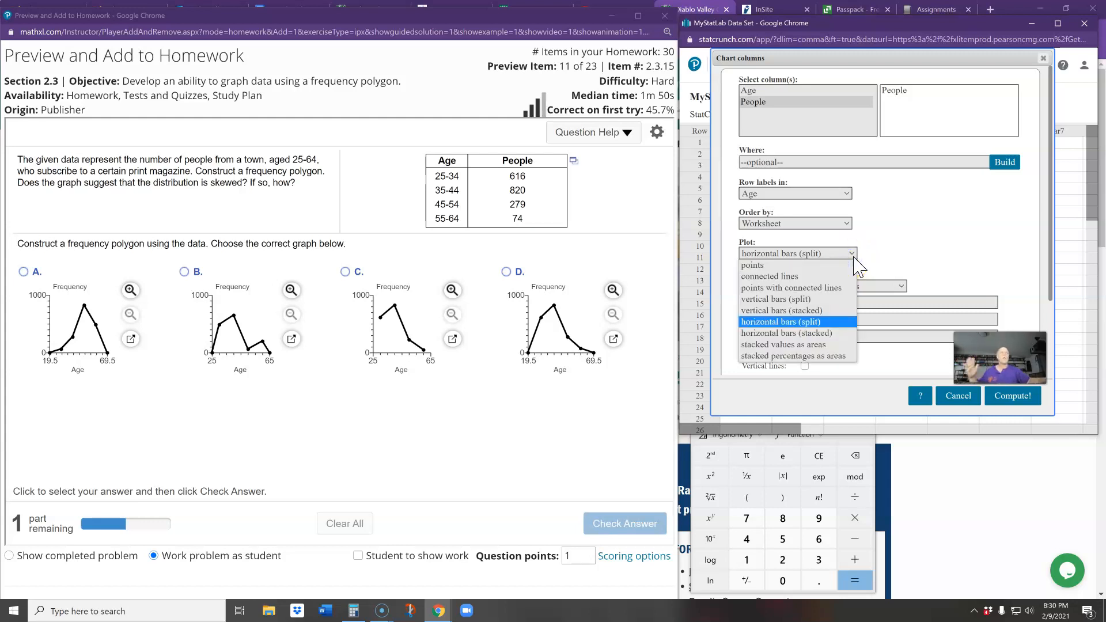
left_click(800, 289)
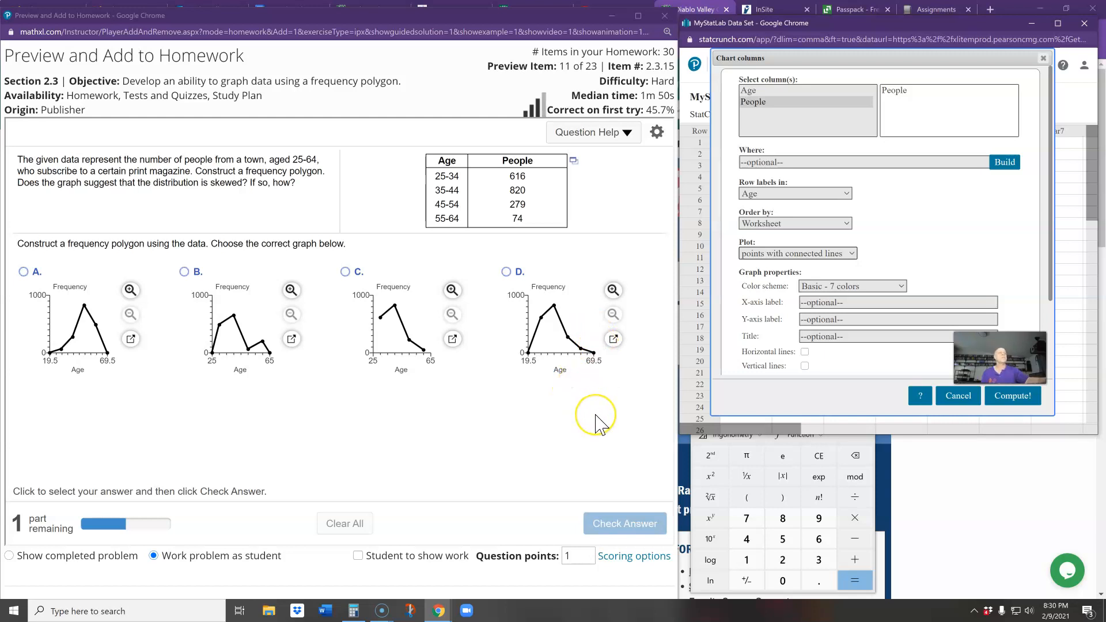
left_click(1014, 398)
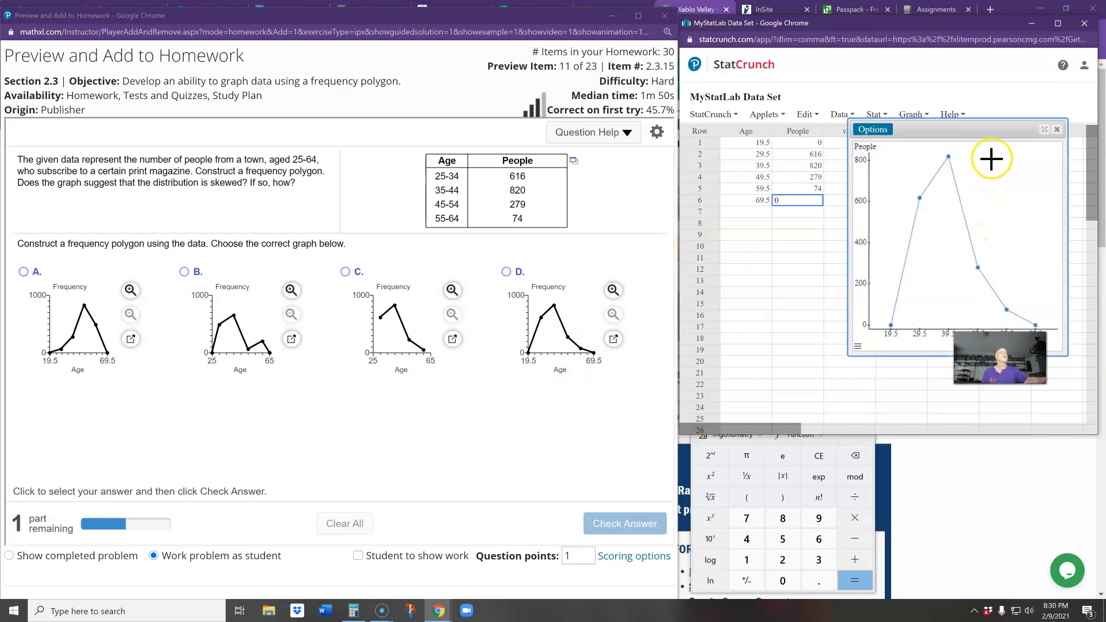
Reposition the frequency polygon over the worksheet for comparison with the answer choices and select graph D as the answer.
left_click_drag(990, 131, 817, 284)
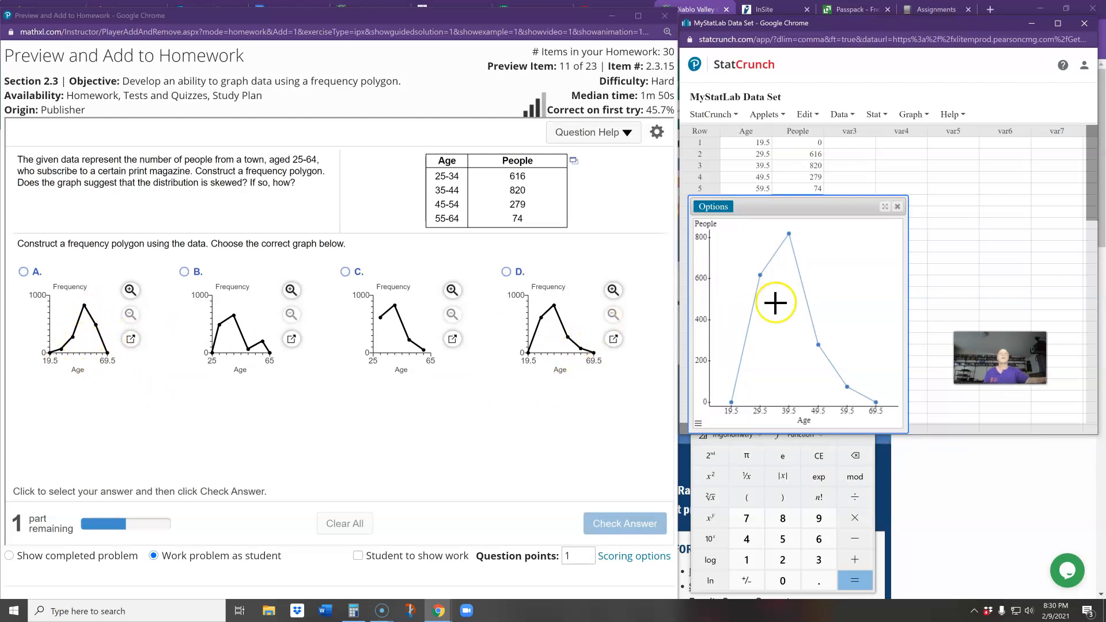
left_click(506, 271)
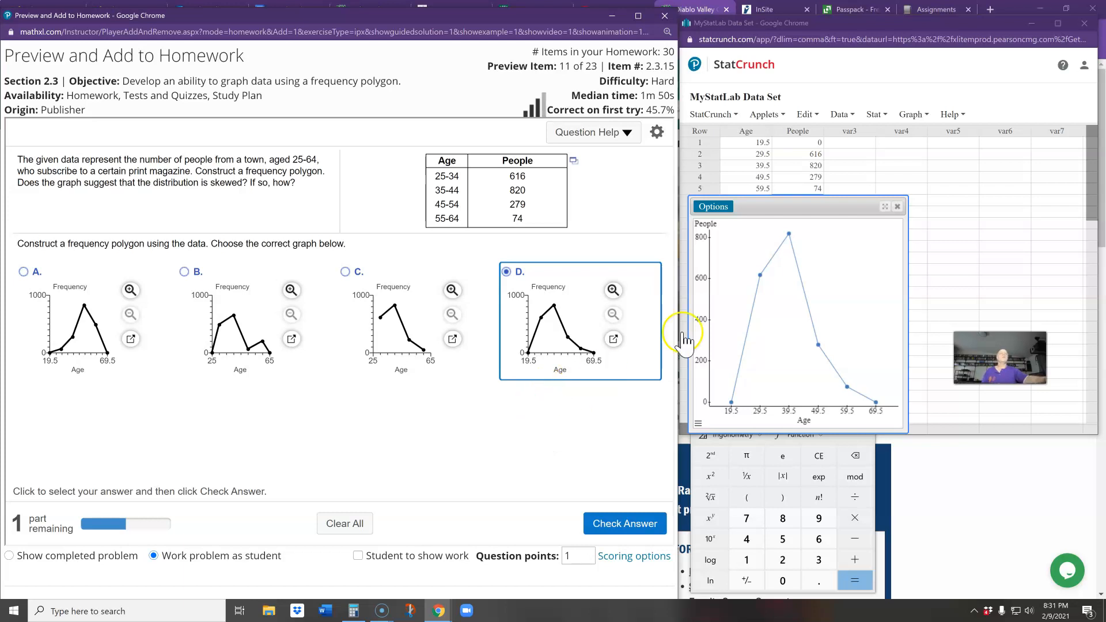
left_click_drag(816, 226, 994, 150)
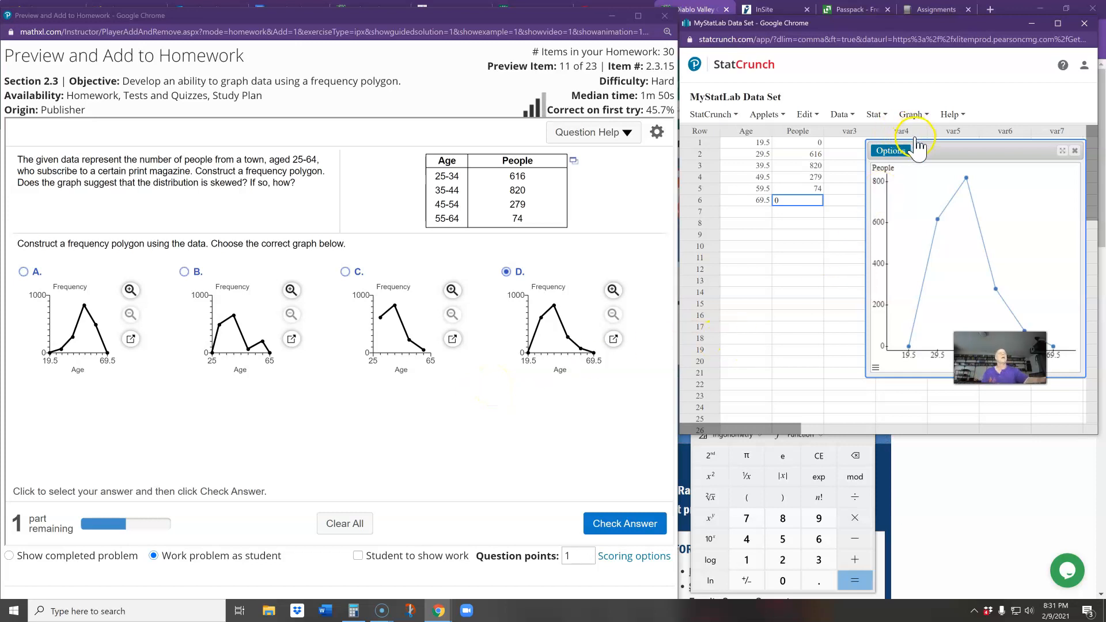
left_click_drag(930, 149, 780, 153)
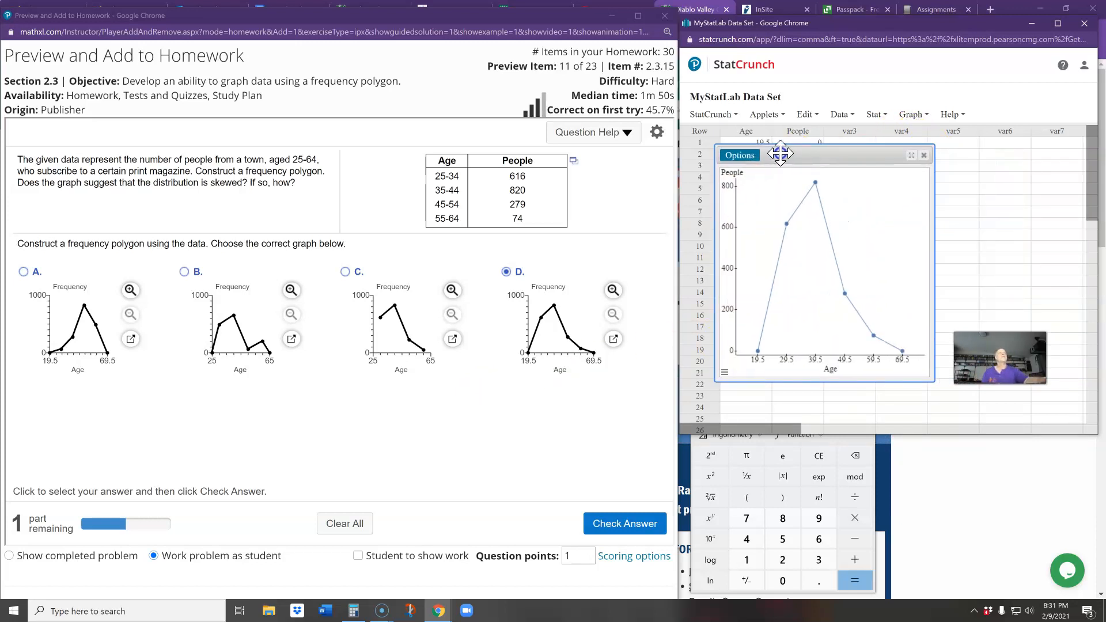